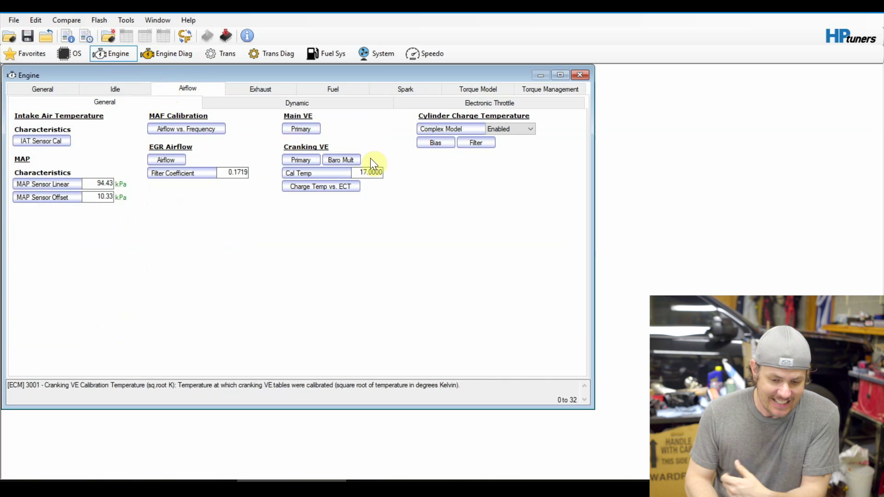
- Set the Dynamic Airflow High RPM Disable threshold to 100 rpm in the engine's airflow settings
{"action": "left_click", "coordinate": [288, 104]}
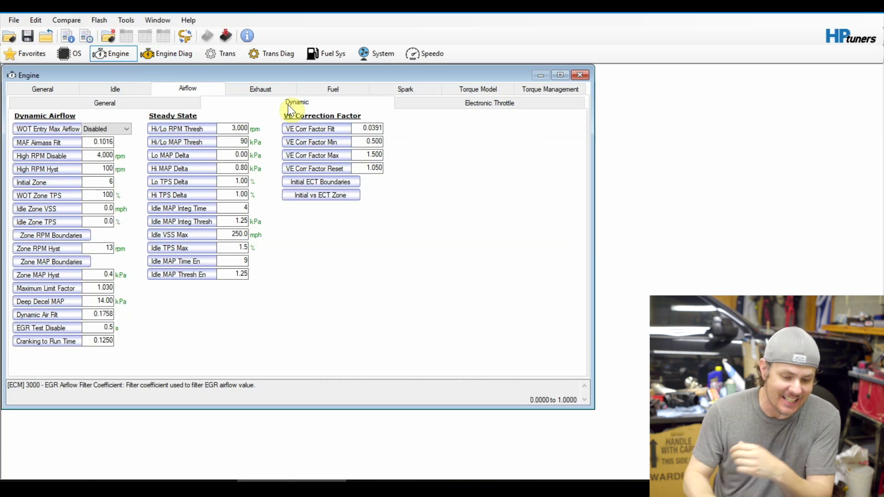
{"action": "left_click", "coordinate": [90, 157]}
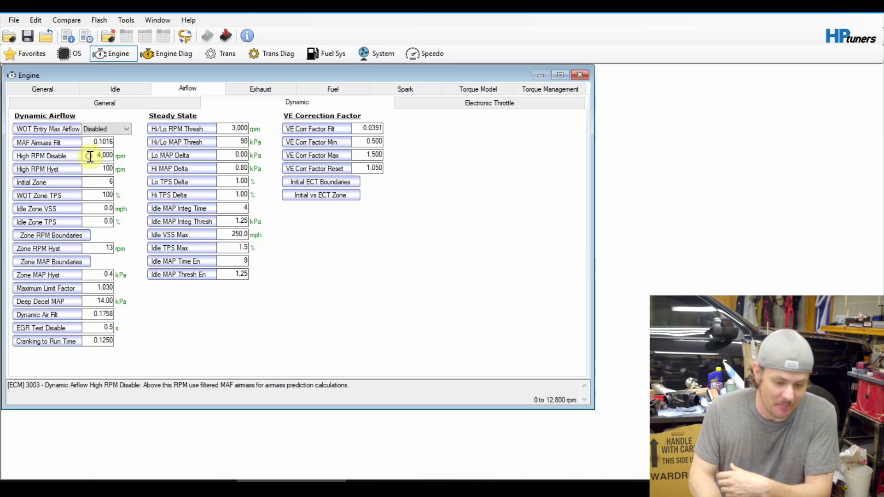
{"action": "left_click", "coordinate": [64, 157]}
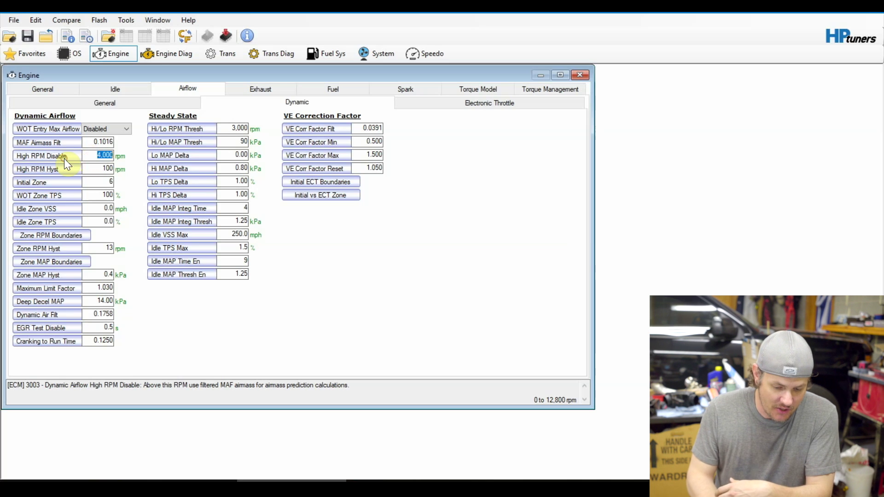
{"action": "left_click", "coordinate": [94, 158]}
{"action": "left_click_drag", "start_coordinate": [94, 158], "coordinate": [119, 162]}
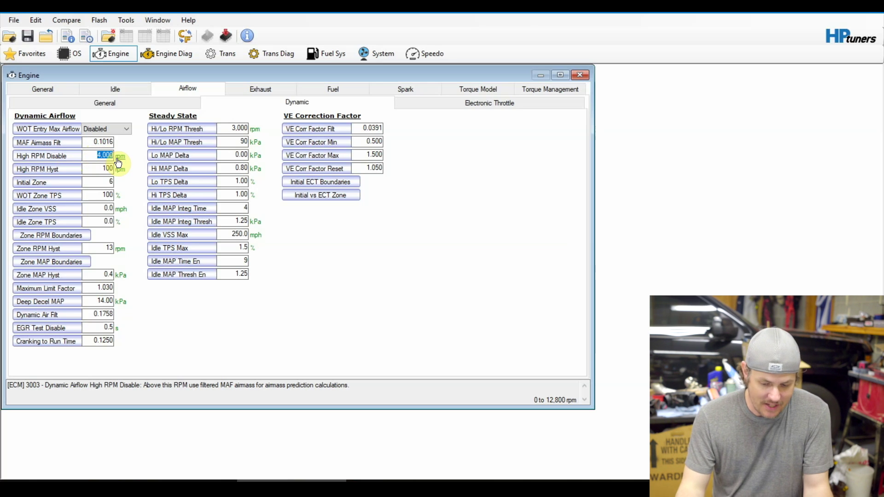
{"action": "type", "text": "100"}
{"action": "key", "text": "Return"}
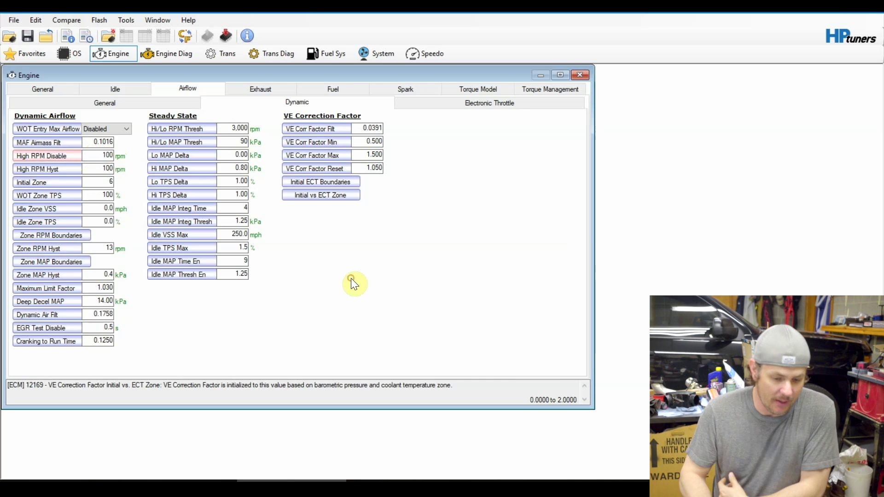
- Set the Long Term Fuel Trims Min ECT to 284 °F in the fuel oxygen sensor settings
{"action": "left_click", "coordinate": [330, 92]}
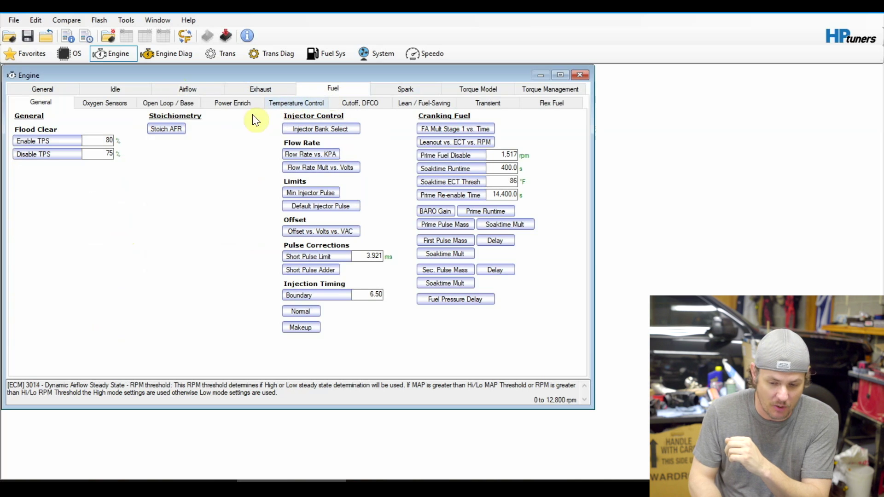
{"action": "left_click", "coordinate": [102, 104]}
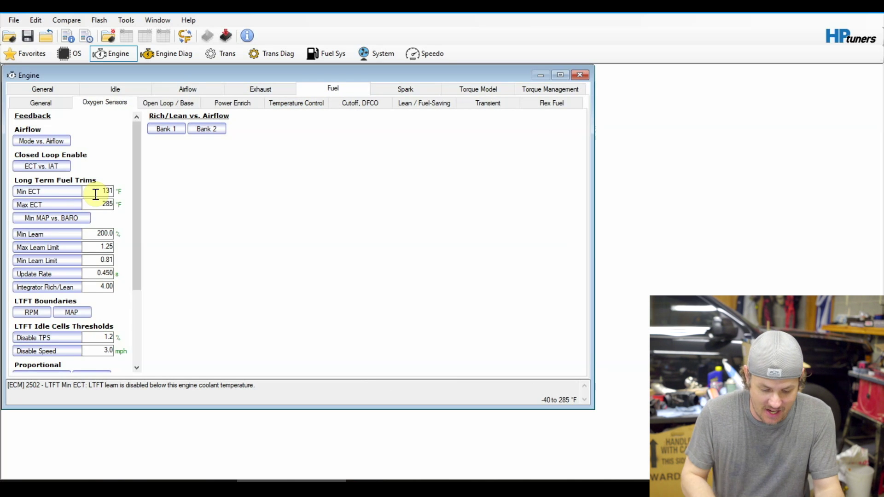
{"action": "left_click_drag", "start_coordinate": [96, 193], "coordinate": [125, 191]}
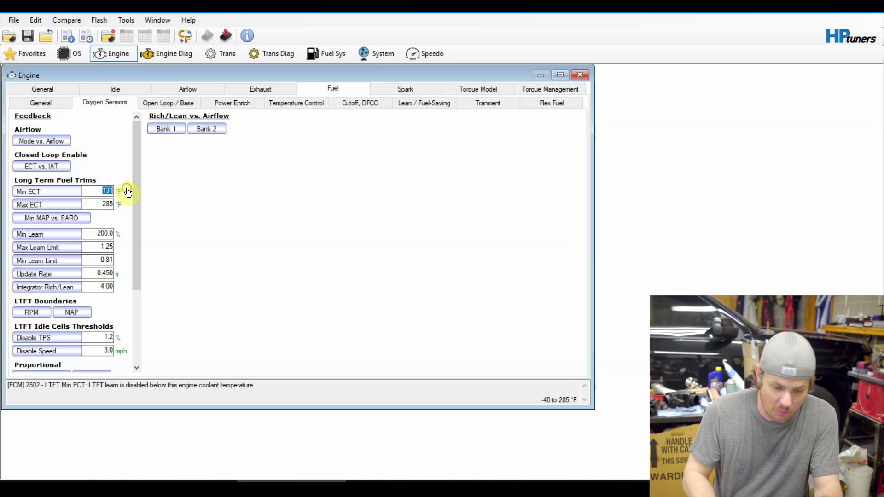
{"action": "type", "text": "284"}
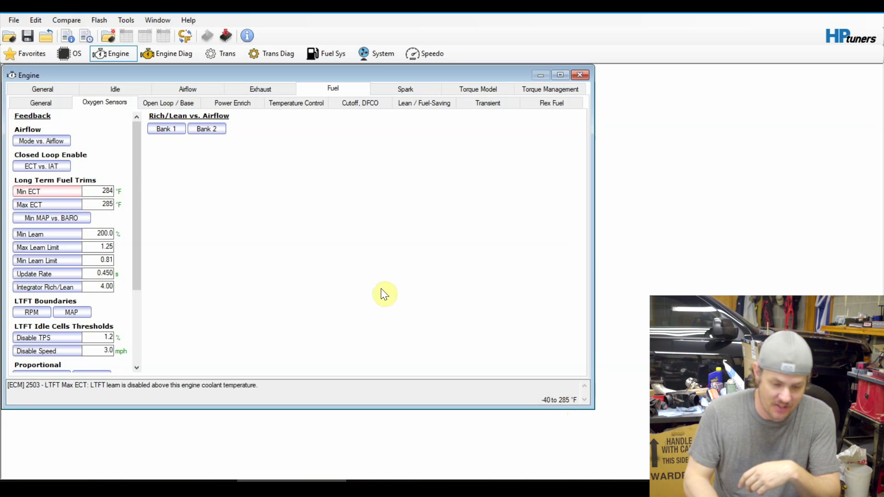
{"action": "left_click", "coordinate": [91, 200]}
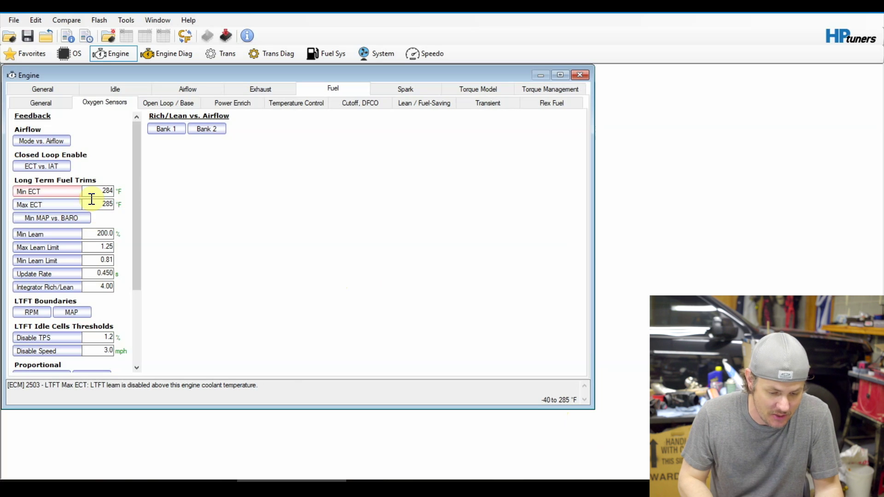
{"action": "left_click", "coordinate": [97, 191]}
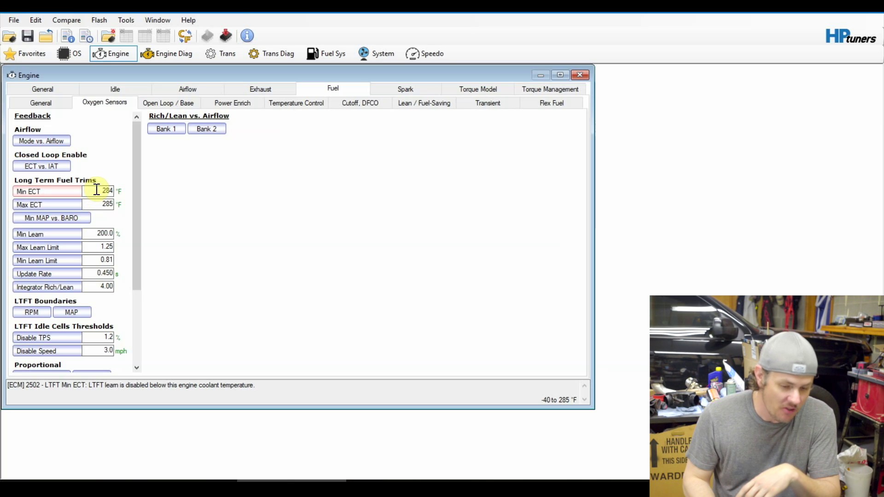
{"action": "mouse_move", "coordinate": [40, 164]}
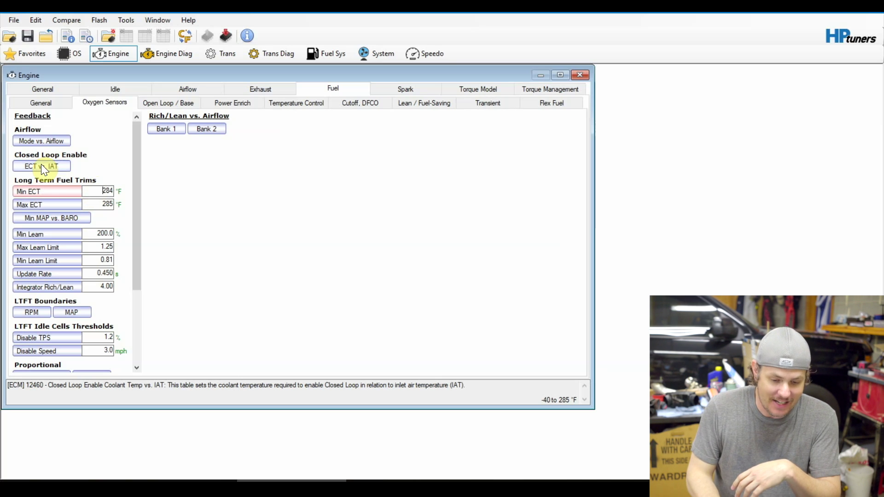
{"action": "left_click", "coordinate": [41, 165]}
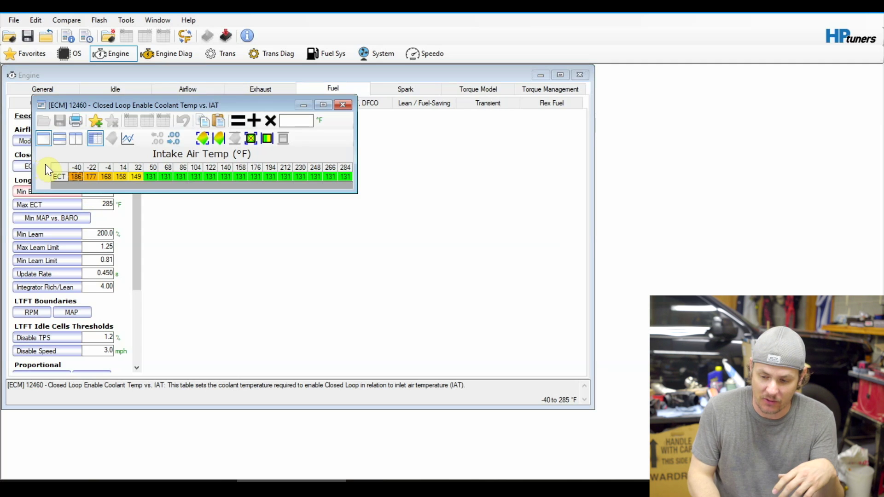
{"action": "left_click", "coordinate": [333, 106]}
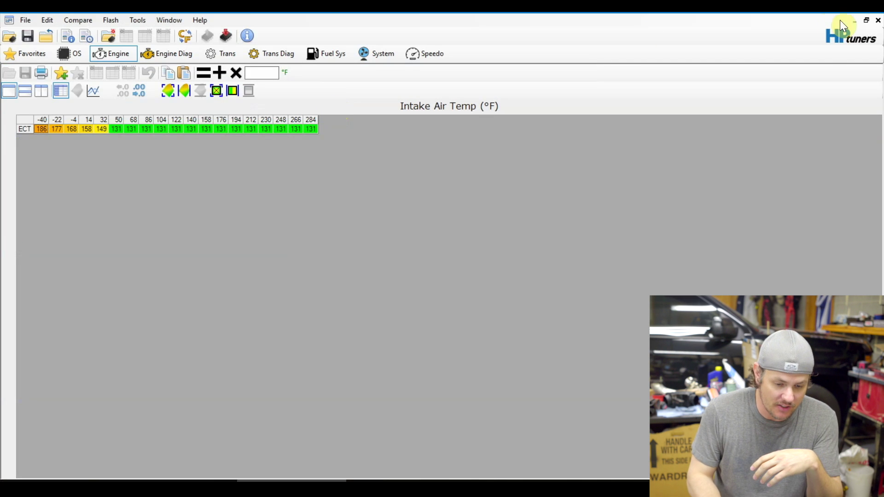
{"action": "left_click", "coordinate": [868, 21]}
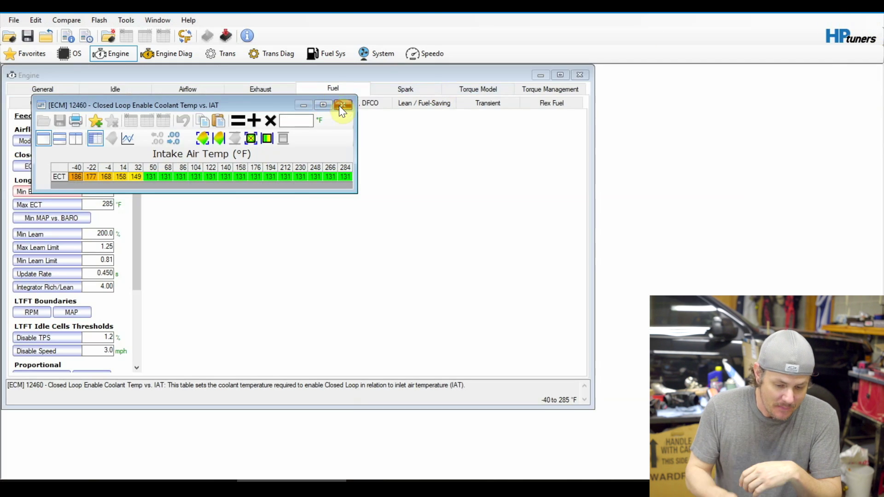
{"action": "left_click", "coordinate": [343, 105]}
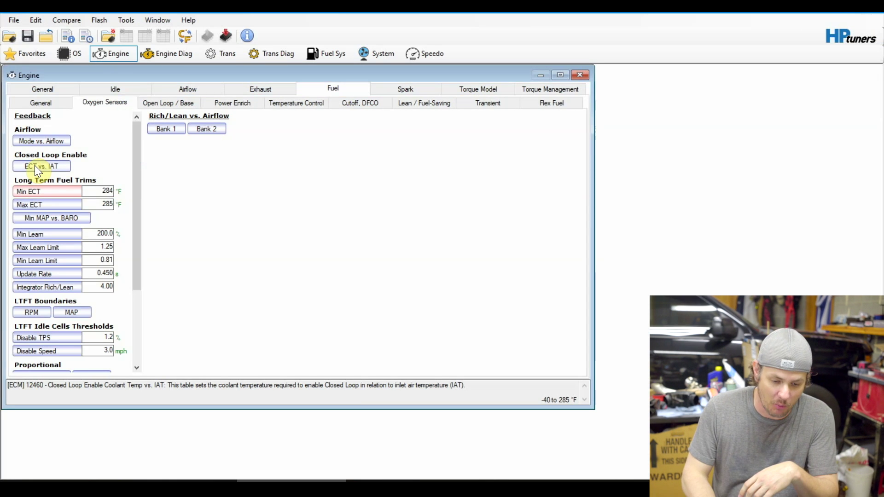
- Set the entire ECT row of the Closed Loop Enable ECT vs. IAT table to 284 °F and close the table
{"action": "left_click", "coordinate": [35, 165]}
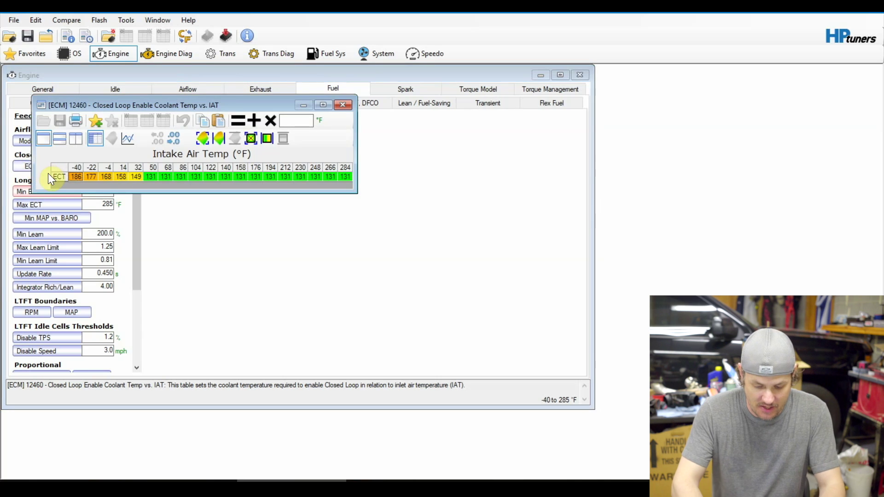
{"action": "left_click", "coordinate": [63, 175]}
{"action": "type", "text": "284"}
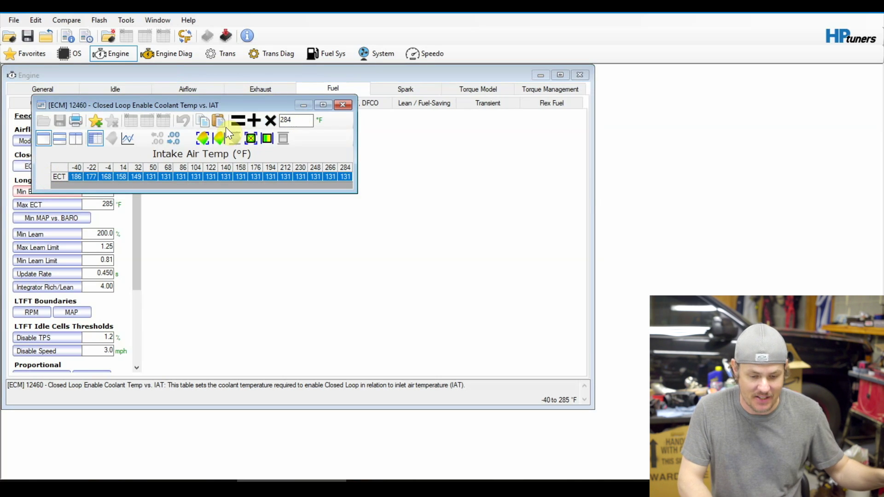
{"action": "left_click", "coordinate": [343, 104]}
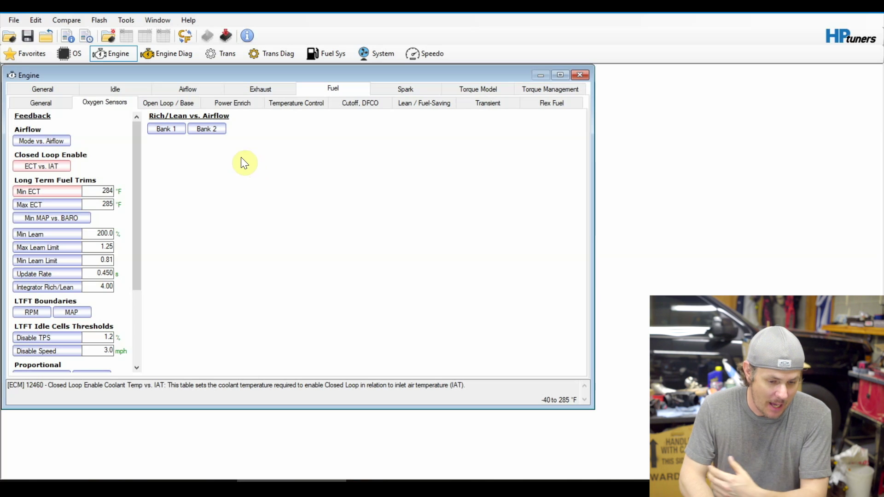
- Set COT catalyst protection to Disabled in the fuel temperature control settings
{"action": "left_click", "coordinate": [180, 101]}
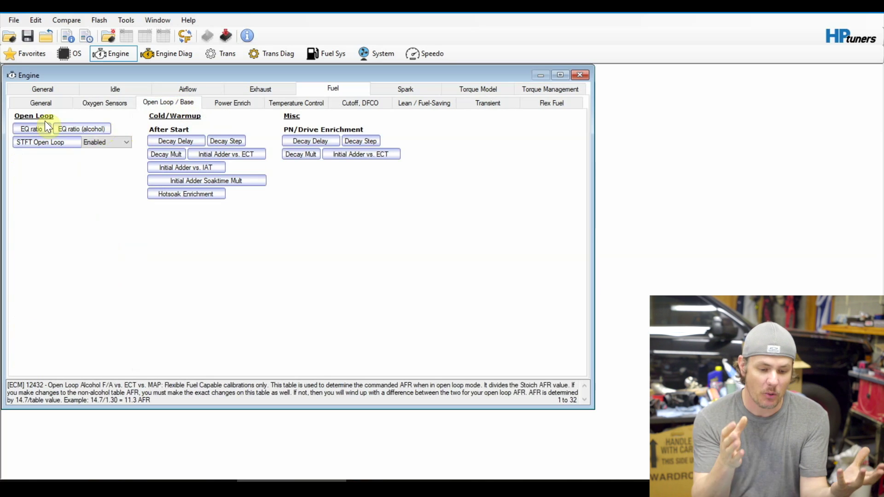
{"action": "left_click", "coordinate": [247, 103]}
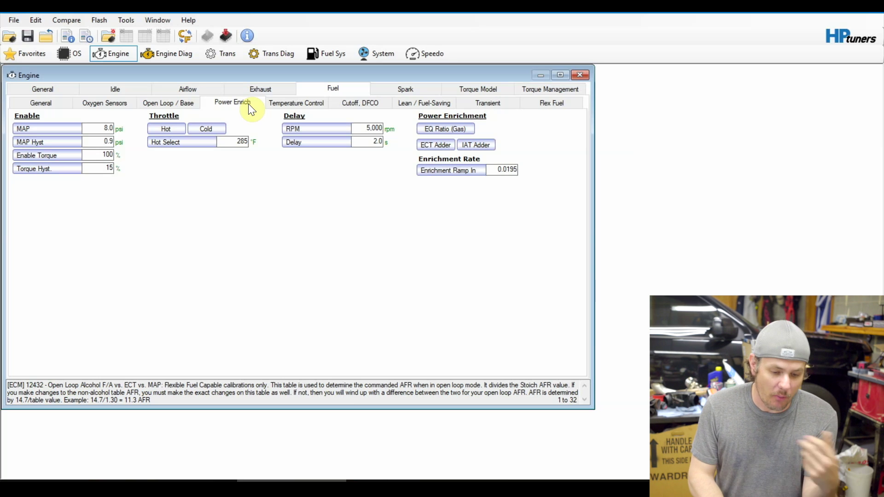
{"action": "left_click", "coordinate": [301, 99]}
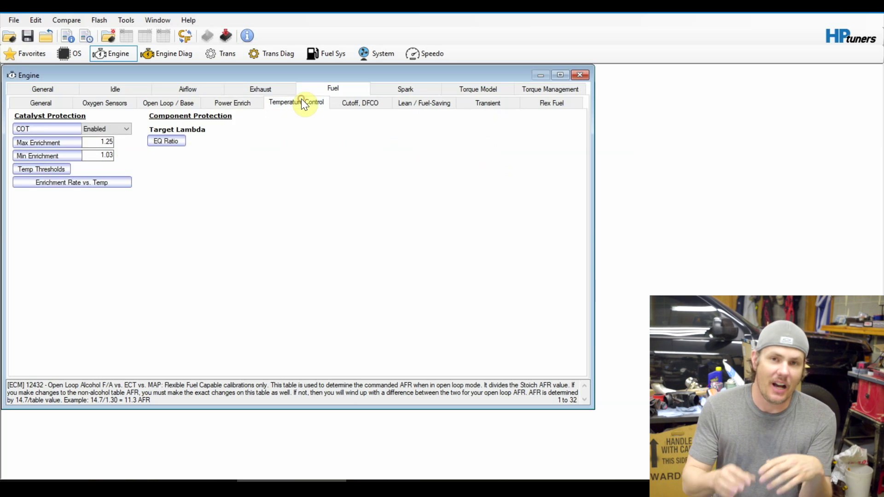
{"action": "left_click", "coordinate": [125, 131]}
{"action": "left_click", "coordinate": [94, 147]}
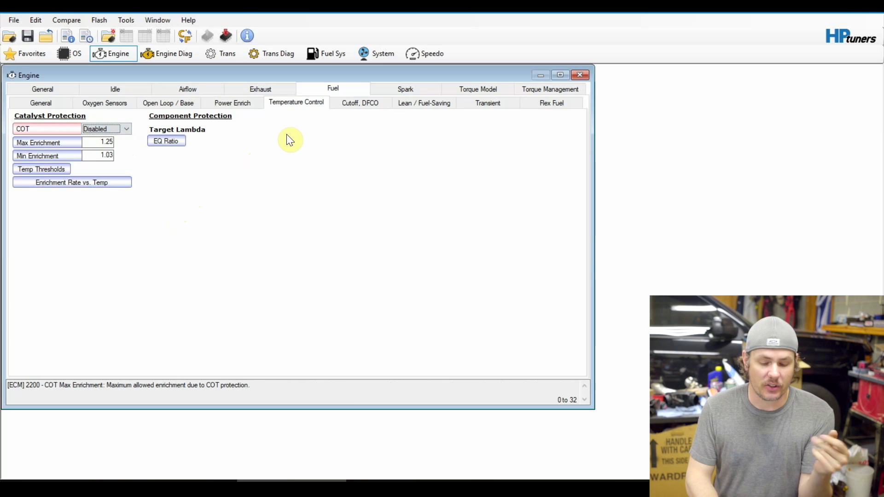
- Set the Deceleration Fuel Cutoff Enable ECT to 284 °F and check the DFCO clutch transition temperature
{"action": "left_click", "coordinate": [362, 107]}
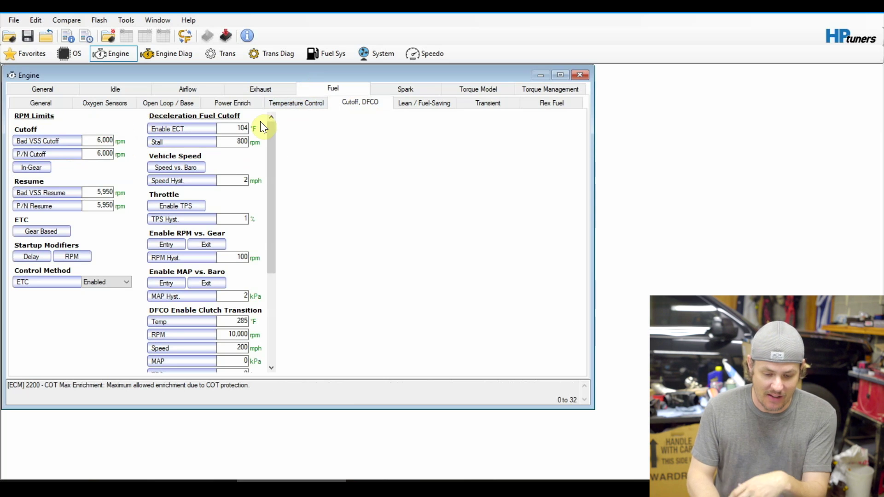
{"action": "left_click", "coordinate": [223, 129]}
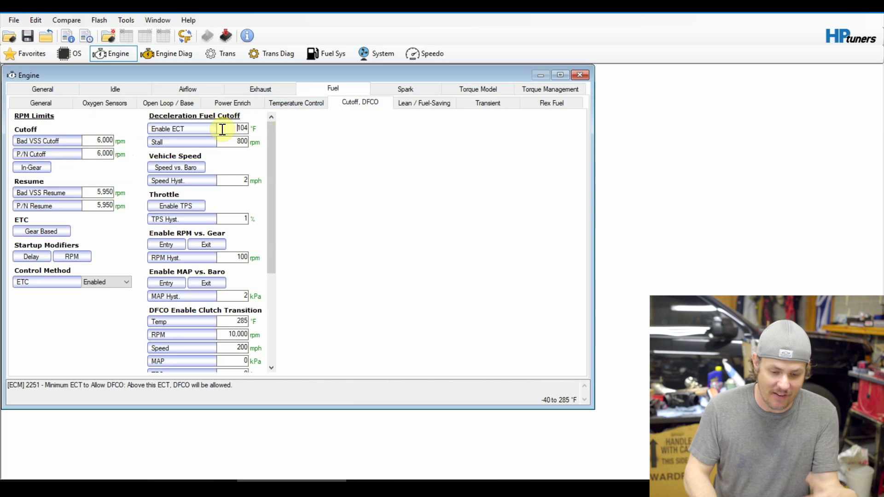
{"action": "left_click_drag", "start_coordinate": [223, 129], "coordinate": [275, 126]}
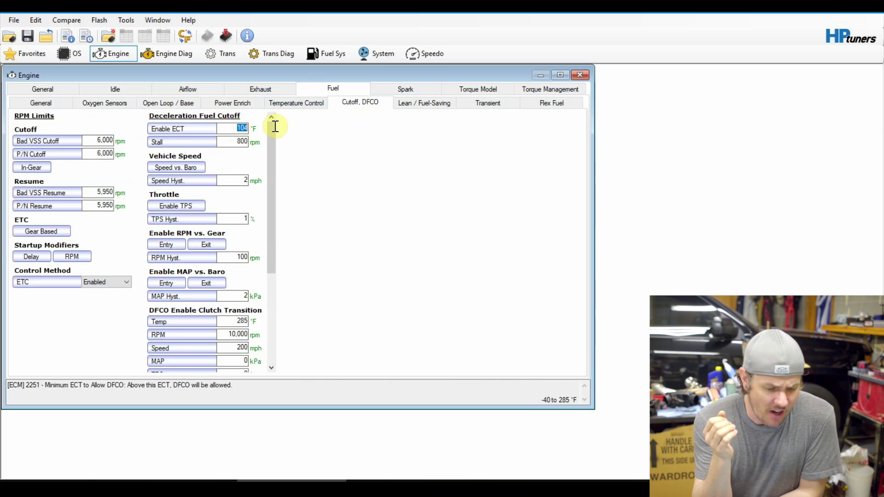
{"action": "type", "text": "284"}
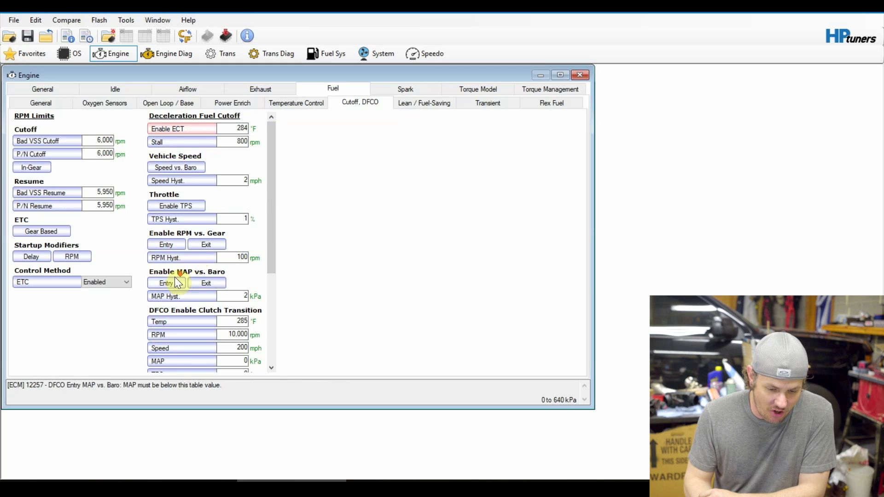
{"action": "scroll", "coordinate": [176, 277], "scroll_direction": "down", "scroll_amount": 5}
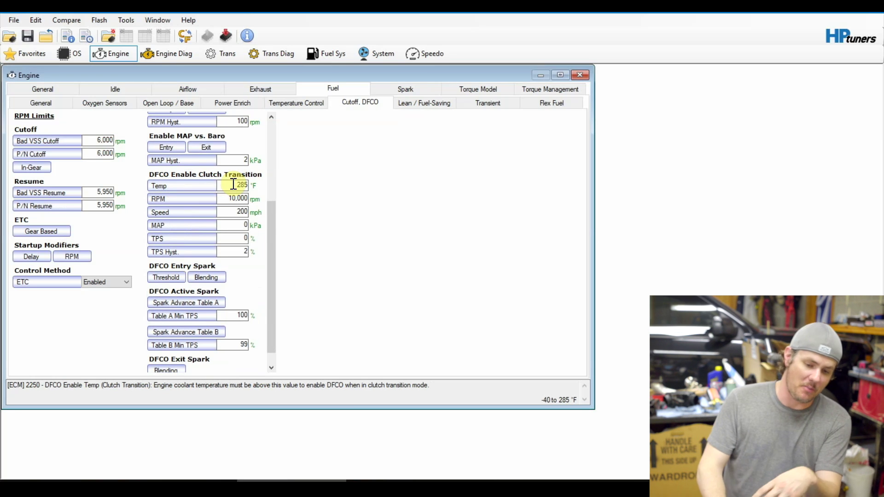
{"action": "left_click_drag", "start_coordinate": [234, 184], "coordinate": [252, 187]}
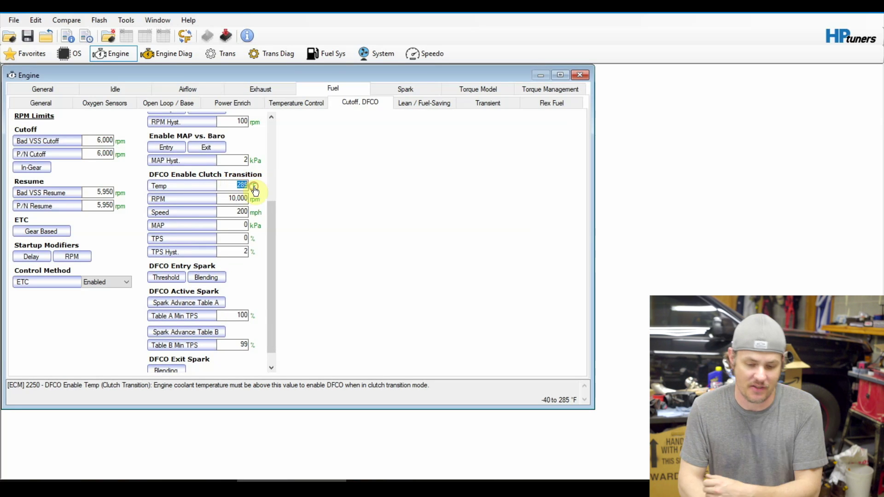
- Switch to the VCM Scanner log and add a new table to the graph display layout
{"action": "key", "text": "ctrl+Tab"}
{"action": "left_click", "coordinate": [488, 141]}
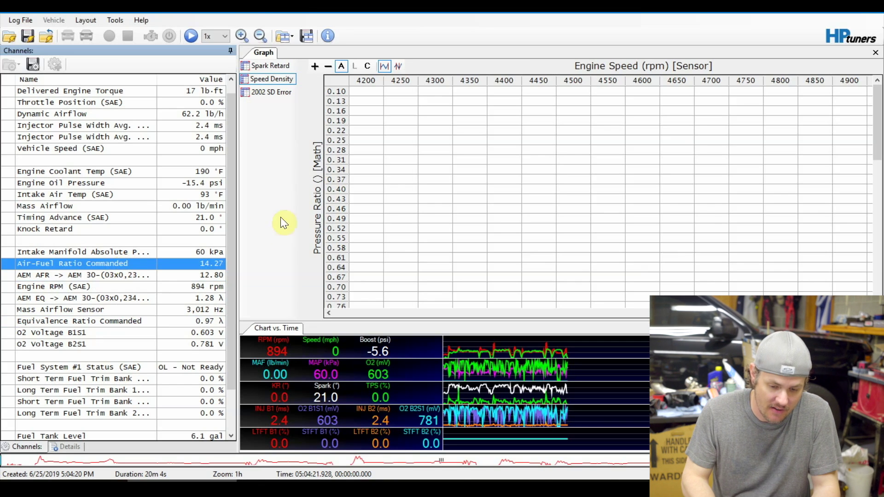
{"action": "right_click", "coordinate": [256, 136]}
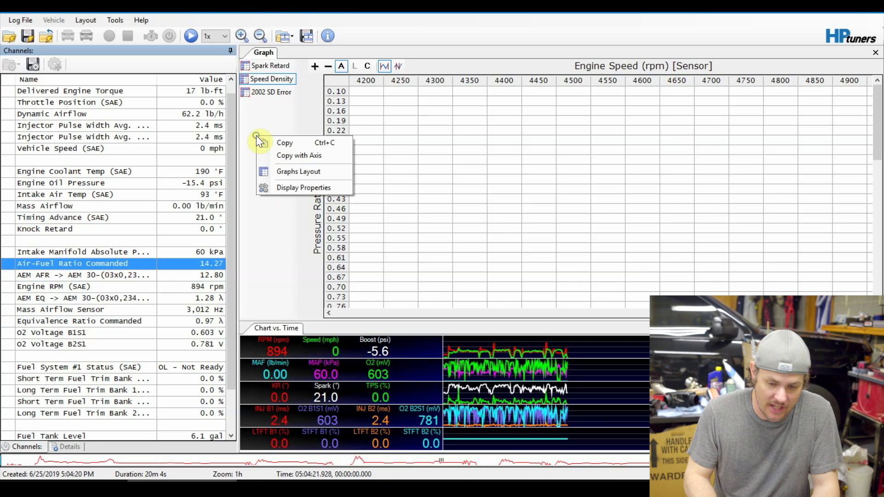
{"action": "left_click", "coordinate": [294, 173]}
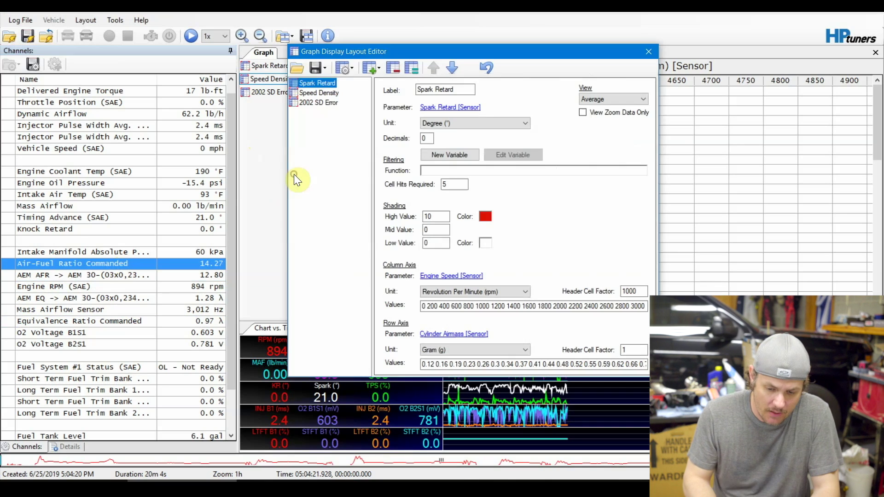
{"action": "left_click", "coordinate": [370, 67]}
{"action": "left_click", "coordinate": [392, 88]}
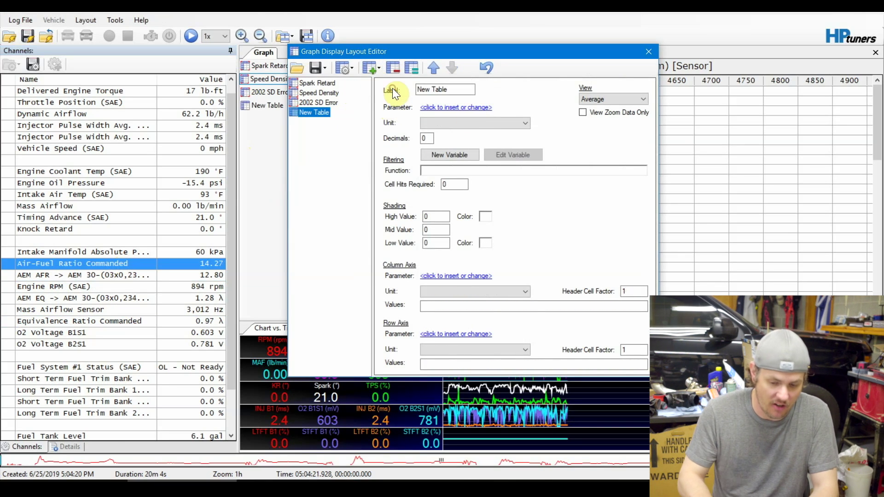
- Assign the AFR Error math parameter from Lambda & AFR to the new table and set its decimals to 2
{"action": "left_click", "coordinate": [454, 108]}
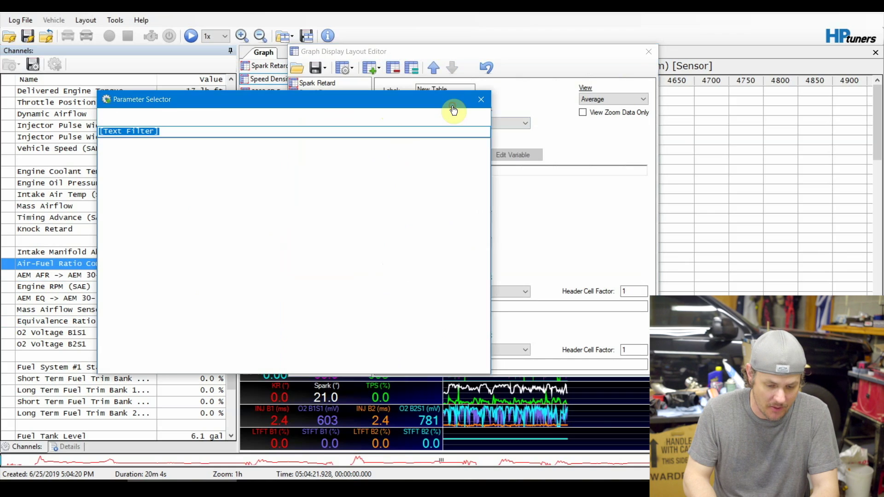
{"action": "scroll", "coordinate": [330, 147], "scroll_direction": "down", "scroll_amount": 4}
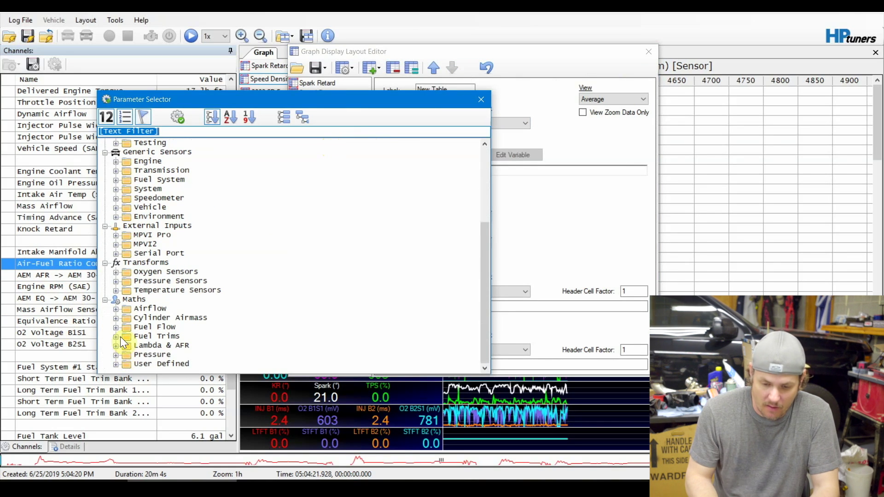
{"action": "left_click", "coordinate": [116, 345]}
{"action": "left_click", "coordinate": [175, 352]}
{"action": "double_click", "coordinate": [176, 352]}
{"action": "double_click", "coordinate": [423, 138]}
{"action": "type", "text": "2"}
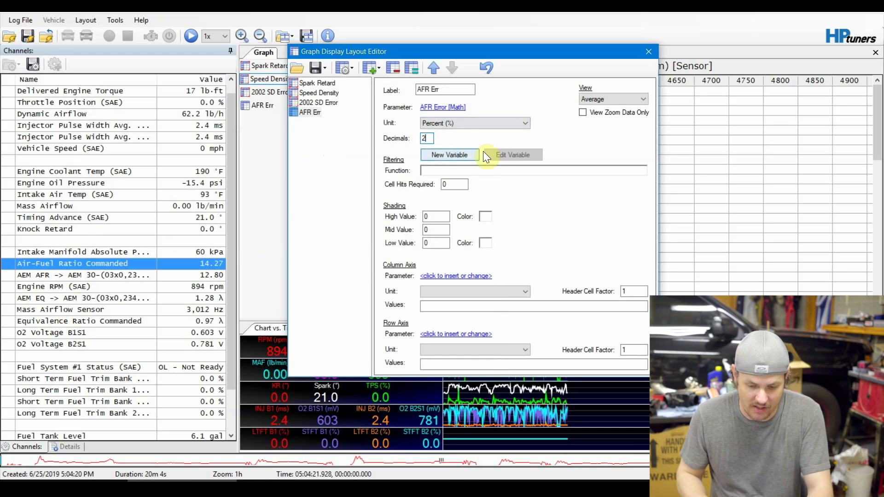
- Set the AFR Err table's required cell hits to 15 and its shading limits to 25 high and -25 low
{"action": "double_click", "coordinate": [442, 188]}
{"action": "type", "text": "15"}
{"action": "double_click", "coordinate": [441, 212]}
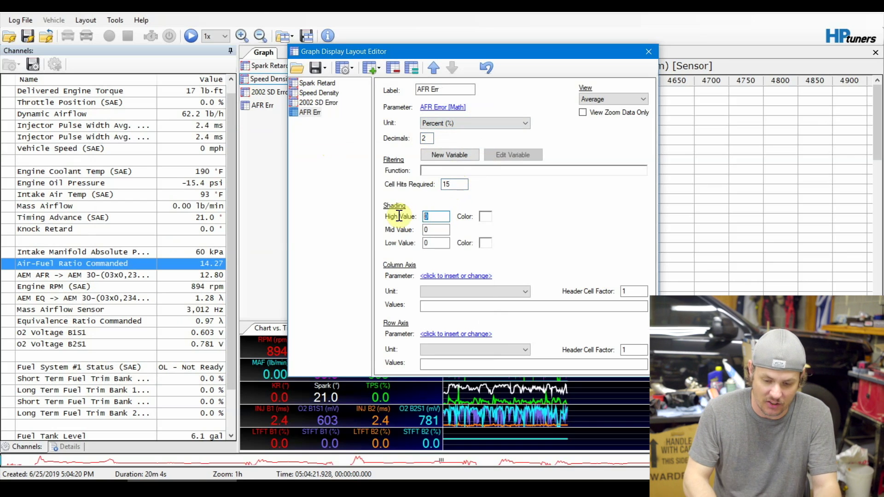
{"action": "type", "text": "25"}
{"action": "double_click", "coordinate": [436, 243]}
{"action": "type", "text": "-25"}
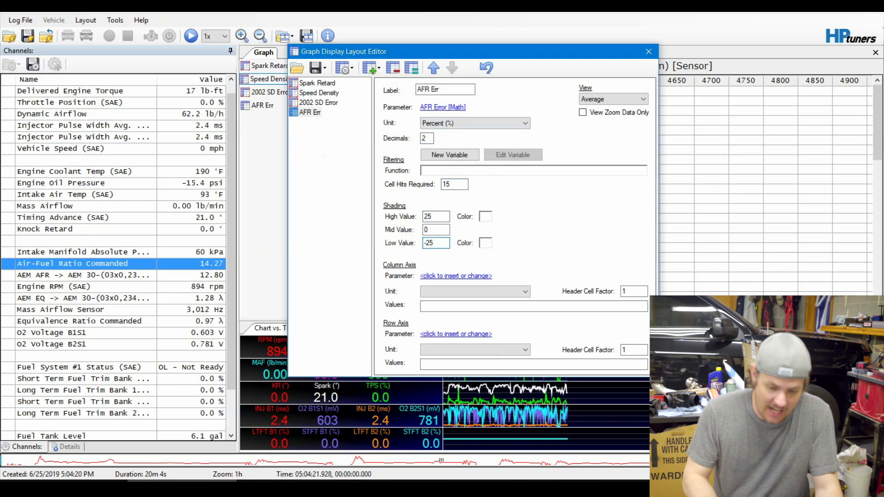
- Choose red as the high-value shading color and bright green as the low-value shading color
{"action": "left_click", "coordinate": [486, 217]}
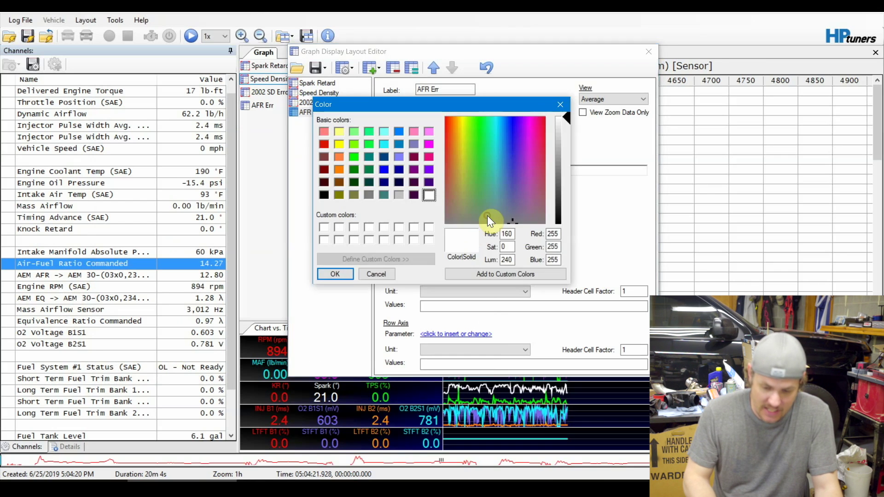
{"action": "left_click", "coordinate": [323, 146]}
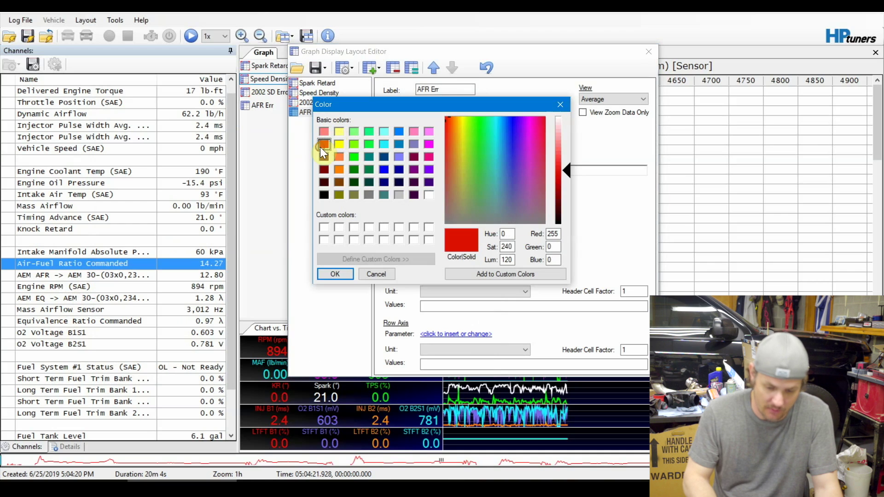
{"action": "left_click", "coordinate": [334, 274]}
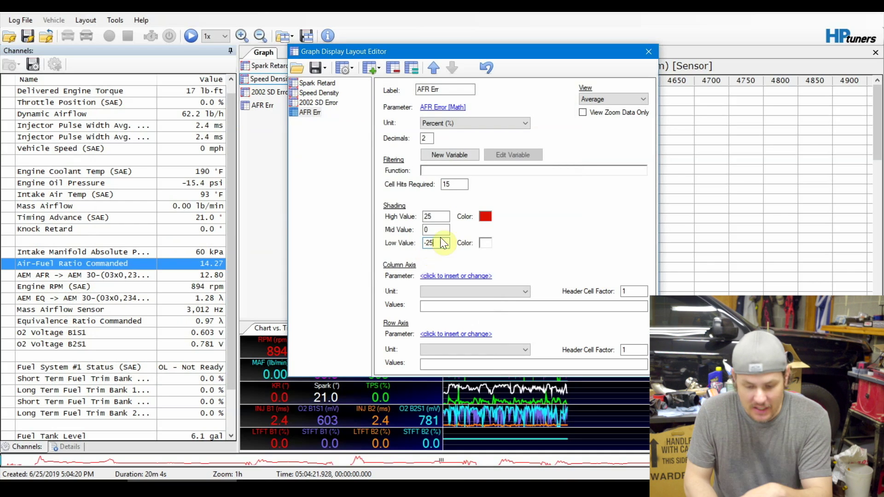
{"action": "left_click", "coordinate": [484, 241]}
{"action": "left_click", "coordinate": [355, 158]}
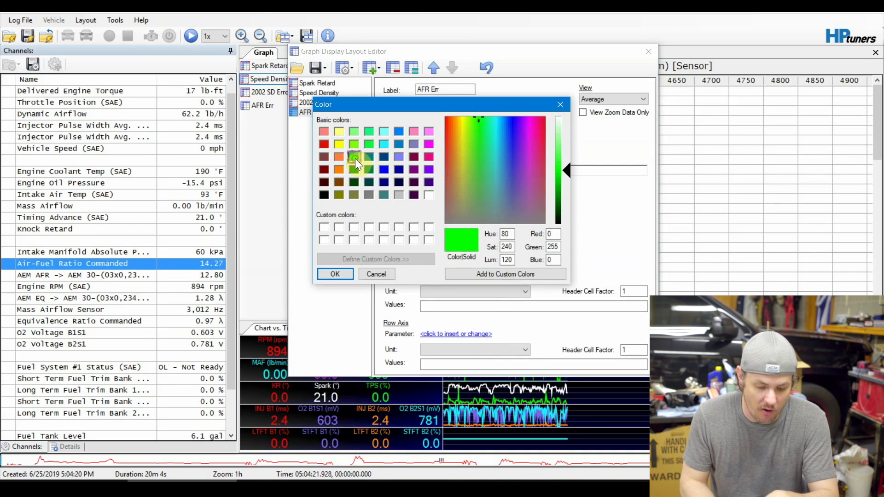
{"action": "left_click", "coordinate": [332, 272]}
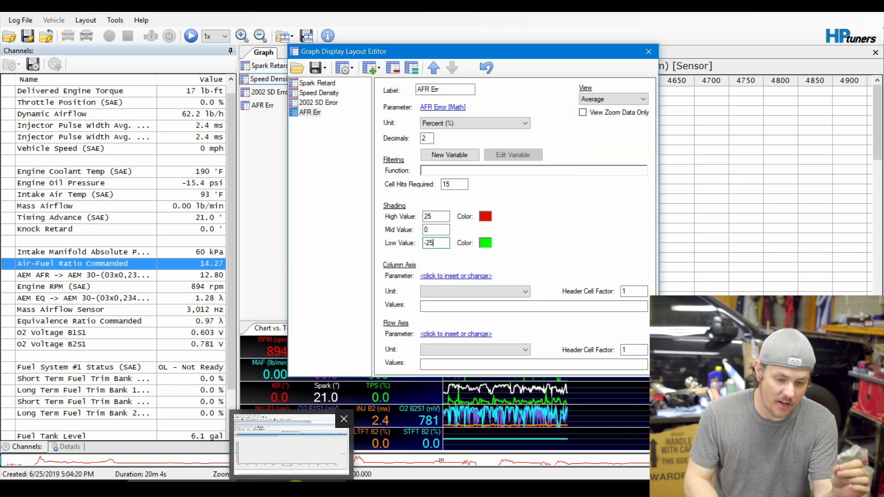
- Switch to VCM Editor, reopen the MAF Airflow vs. Output Frequency table and copy its column axis labels
{"action": "left_click", "coordinate": [293, 442]}
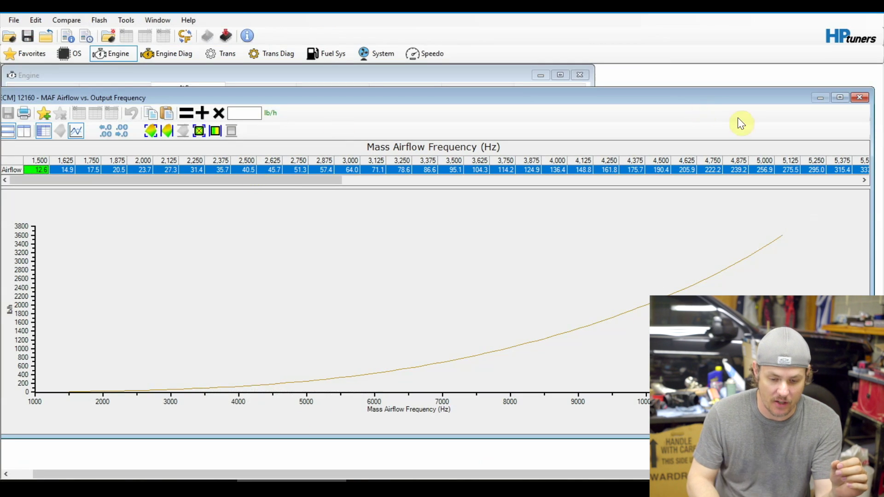
{"action": "left_click", "coordinate": [860, 99]}
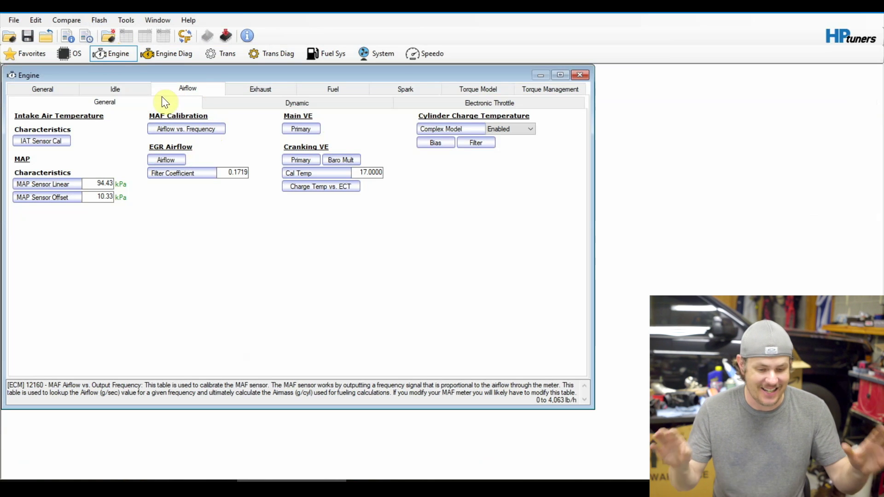
{"action": "left_click", "coordinate": [178, 129]}
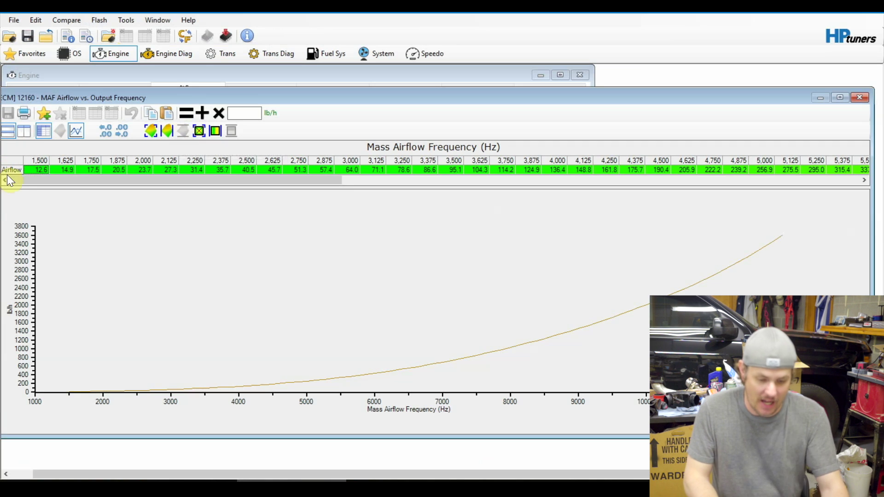
{"action": "left_click", "coordinate": [18, 160]}
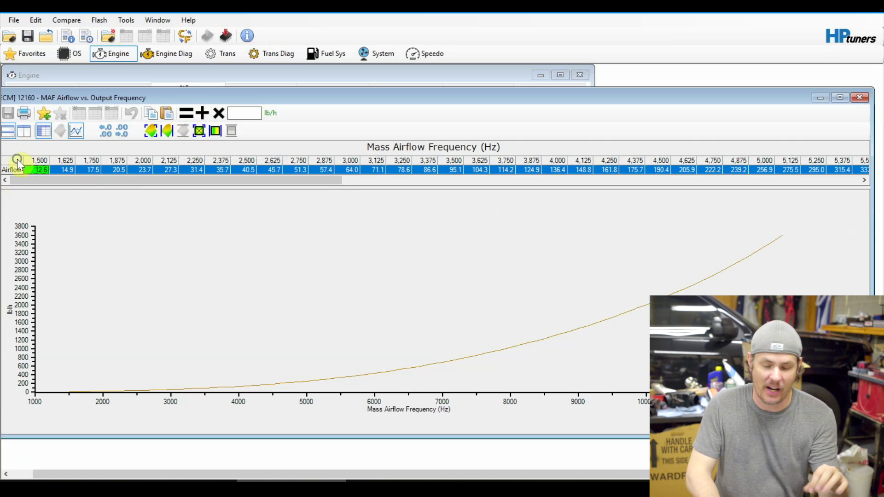
{"action": "right_click", "coordinate": [17, 159]}
{"action": "mouse_move", "coordinate": [67, 265]}
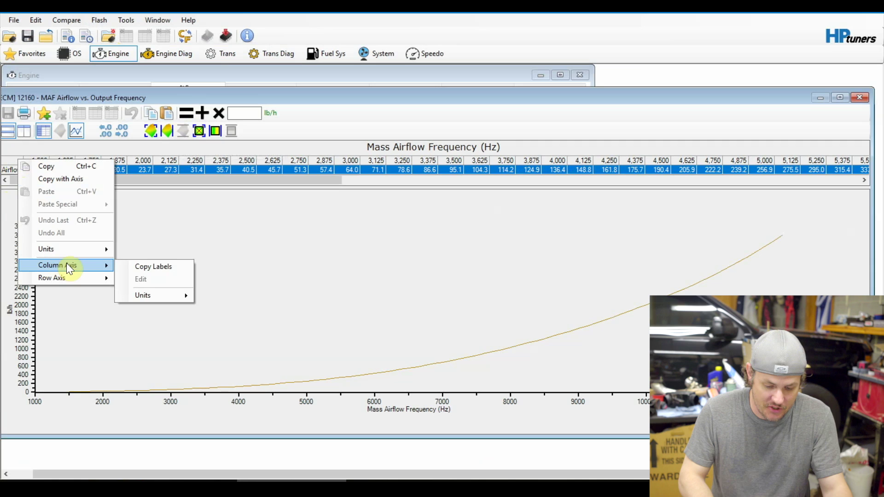
{"action": "left_click", "coordinate": [159, 269]}
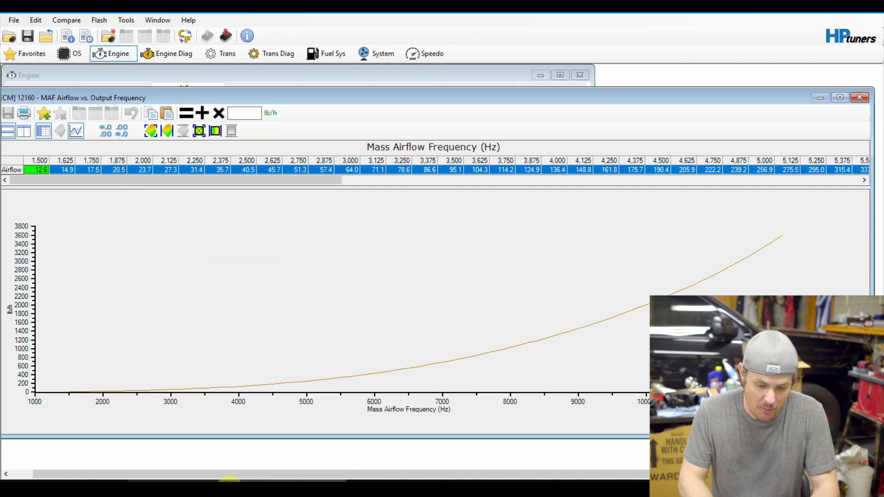
- Back in VCM Scanner, paste the labels as column axis values, assign the generic Mass Airflow Frequency sensor and close the layout editor
{"action": "left_click", "coordinate": [340, 489]}
{"action": "left_click", "coordinate": [437, 306]}
{"action": "key", "text": "ctrl+v"}
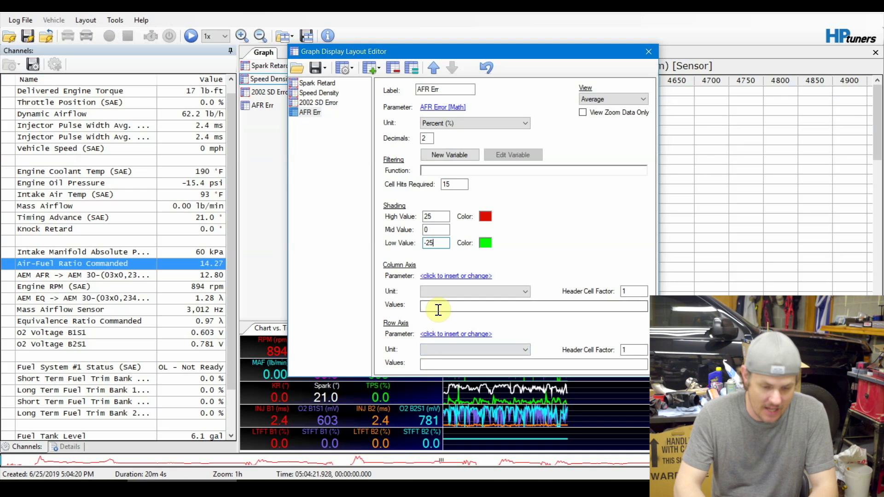
{"action": "left_click", "coordinate": [454, 276]}
{"action": "type", "text": "Mass"}
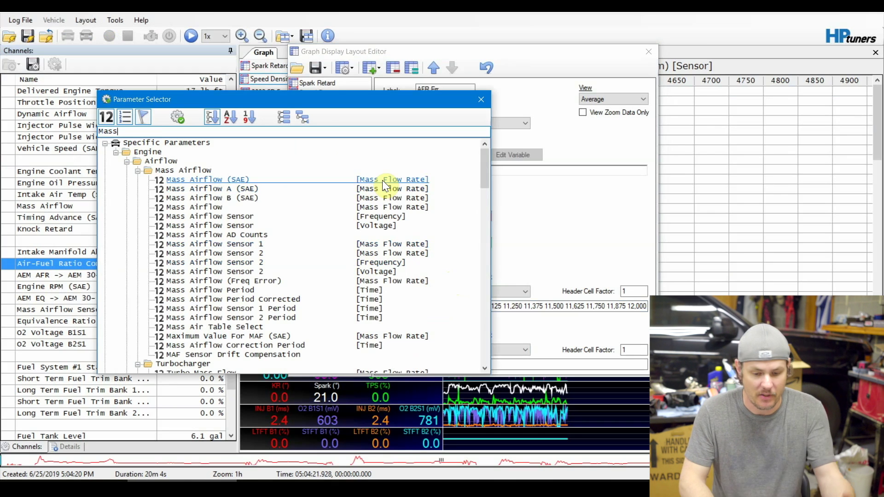
{"action": "double_click", "coordinate": [274, 219]}
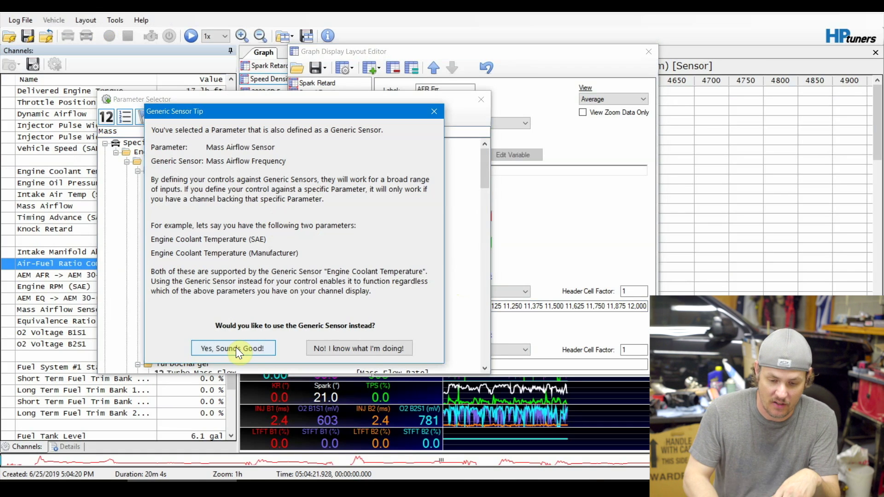
{"action": "left_click", "coordinate": [235, 347]}
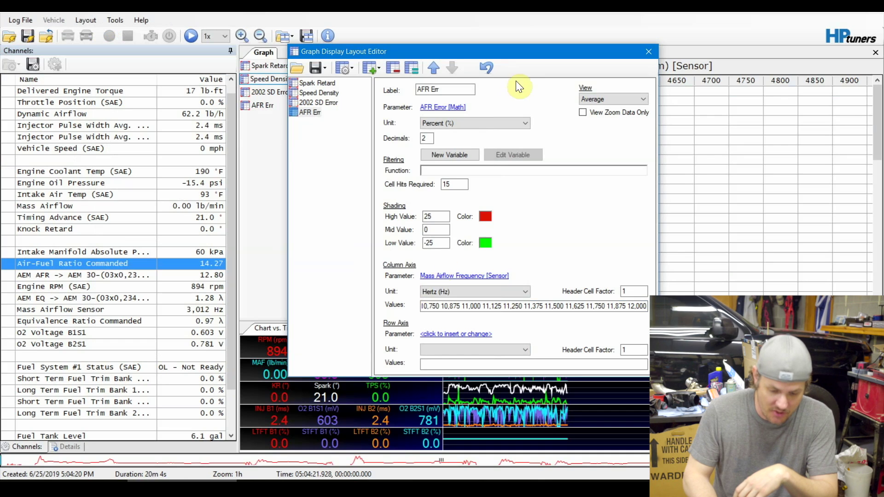
{"action": "left_click", "coordinate": [644, 50]}
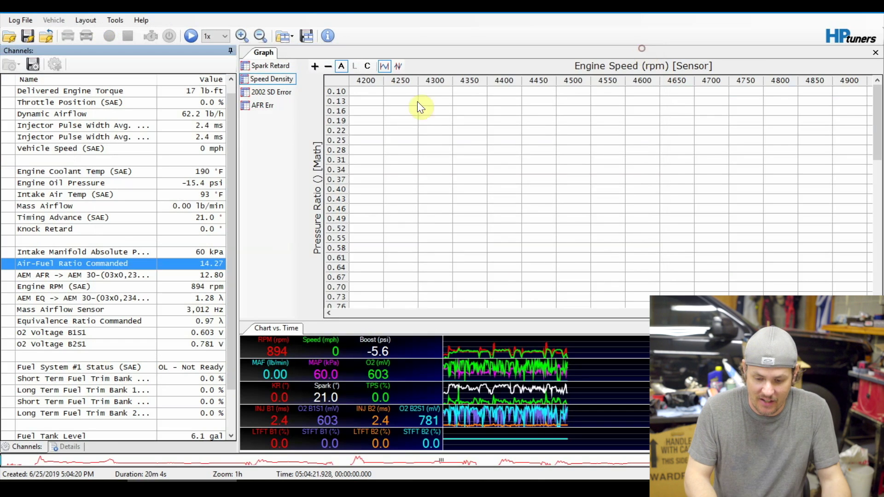
- Show the AFR Err graph, move through the log to review the errors, and copy the table's entire row
{"action": "left_click", "coordinate": [254, 105]}
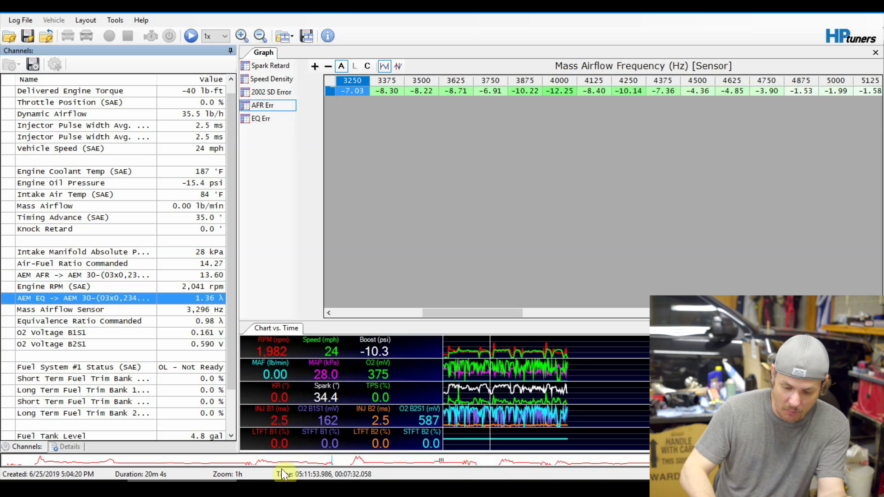
{"action": "left_click_drag", "start_coordinate": [323, 460], "coordinate": [668, 460]}
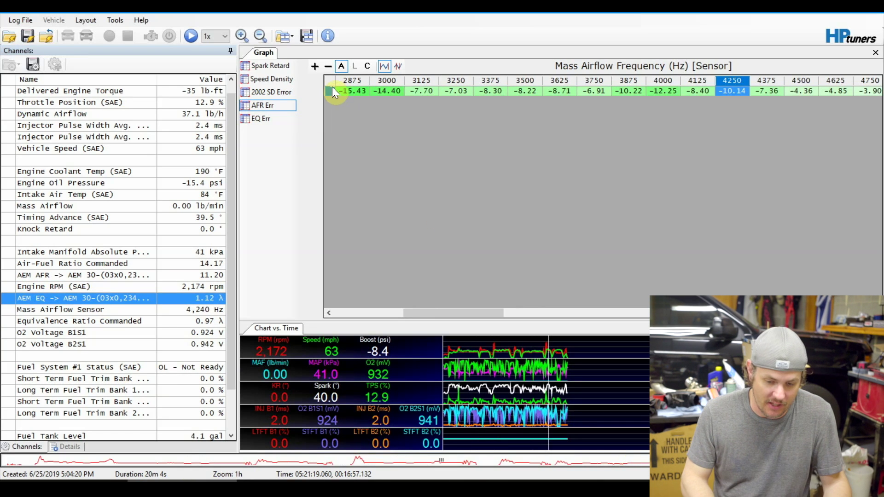
{"action": "left_click", "coordinate": [330, 90]}
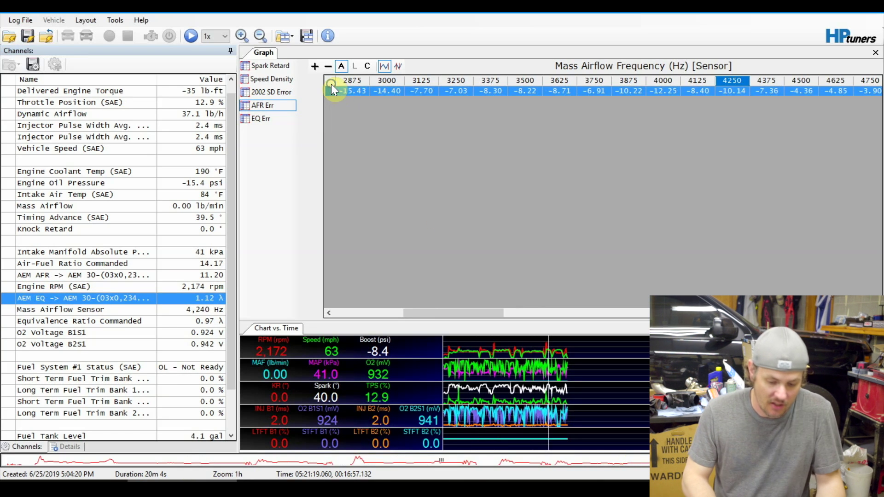
{"action": "right_click", "coordinate": [330, 90]}
{"action": "left_click", "coordinate": [346, 91]}
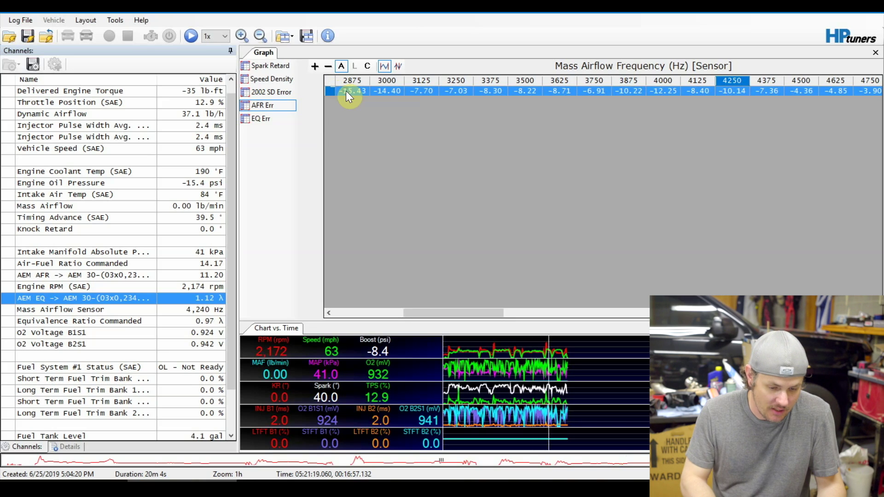
- Switch to VCM Editor and paste the copied errors onto the MAF airflow row using Multiply by % - Half
{"action": "left_click", "coordinate": [260, 488]}
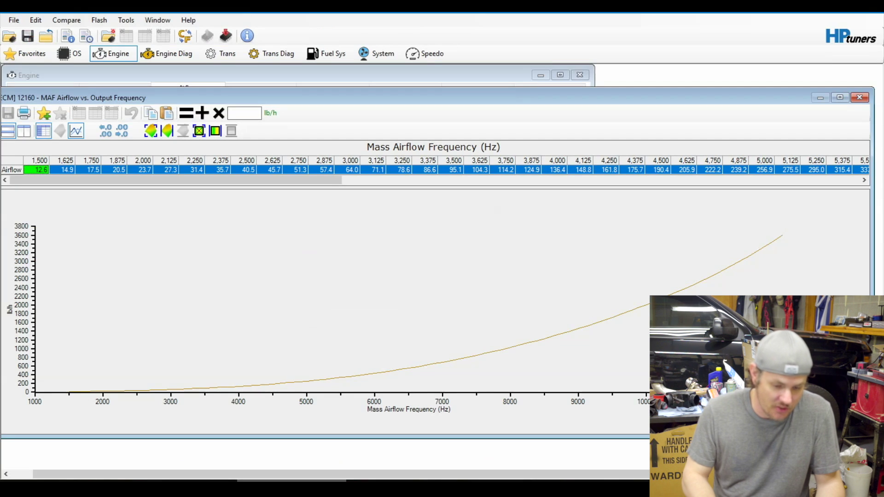
{"action": "right_click", "coordinate": [15, 158]}
{"action": "mouse_move", "coordinate": [88, 203]}
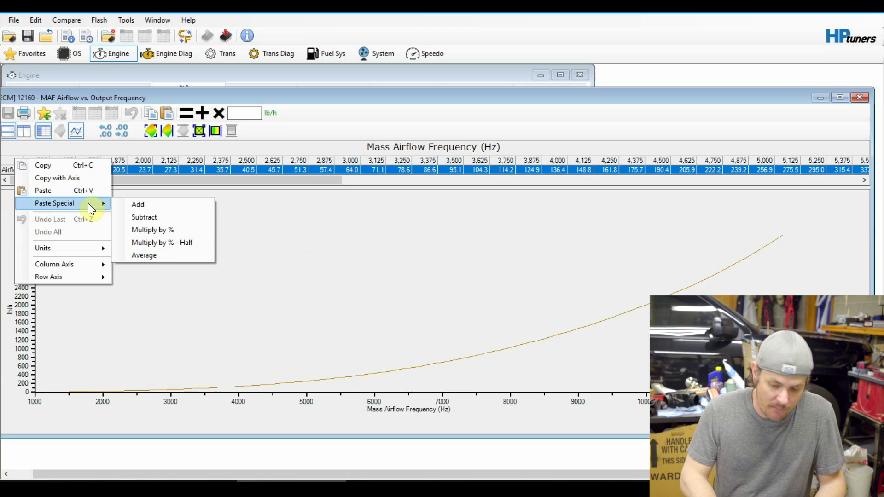
{"action": "left_click", "coordinate": [169, 244]}
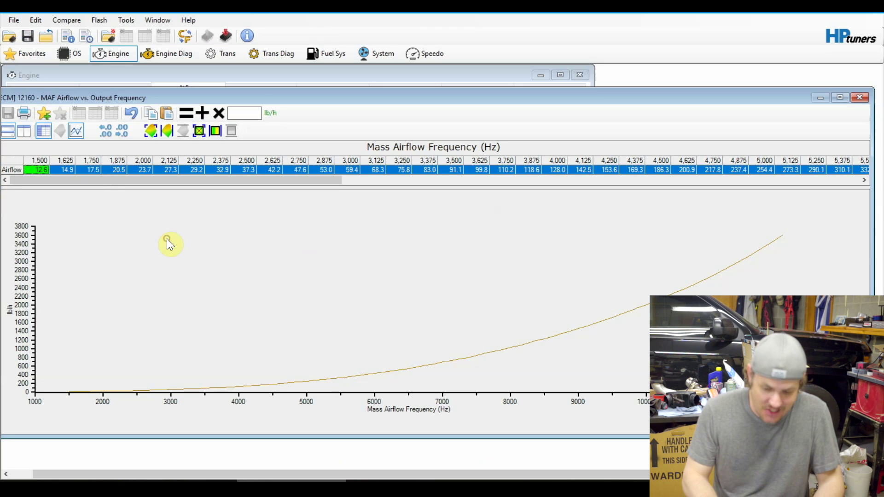
- Set the 3,250 Hz airflow cell to 120 lb/h and locate its point on the MAF curve
{"action": "left_click", "coordinate": [318, 169]}
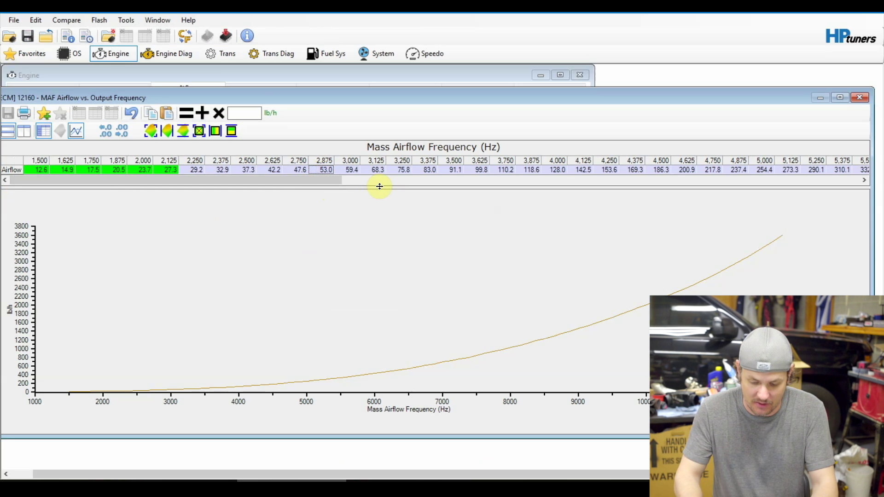
{"action": "left_click", "coordinate": [406, 169]}
{"action": "type", "text": "1200"}
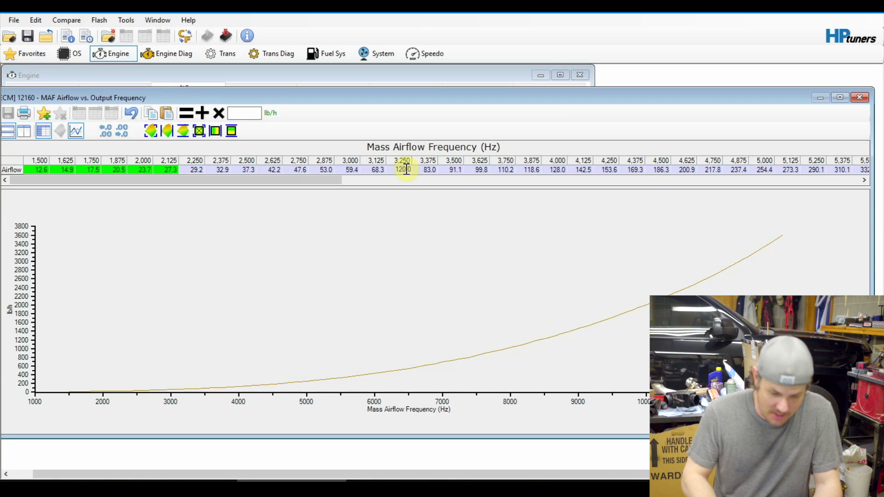
{"action": "left_click", "coordinate": [189, 388]}
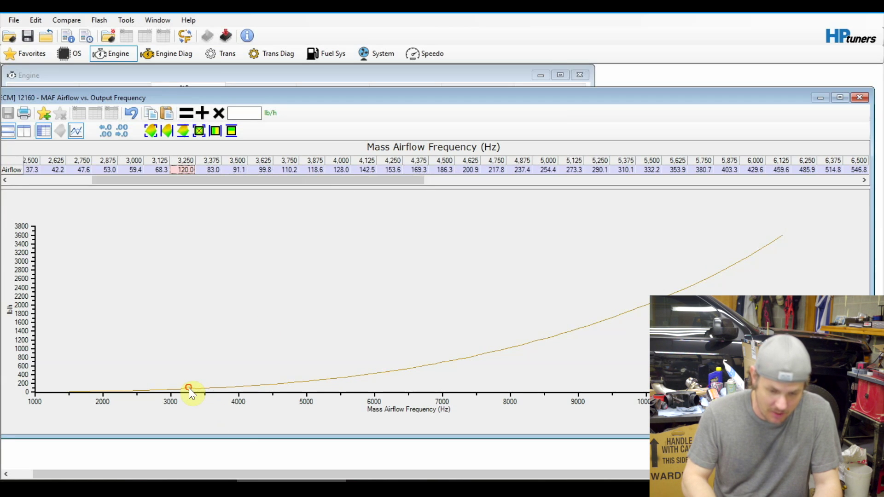
{"action": "left_click", "coordinate": [234, 432]}
{"action": "left_click", "coordinate": [188, 391]}
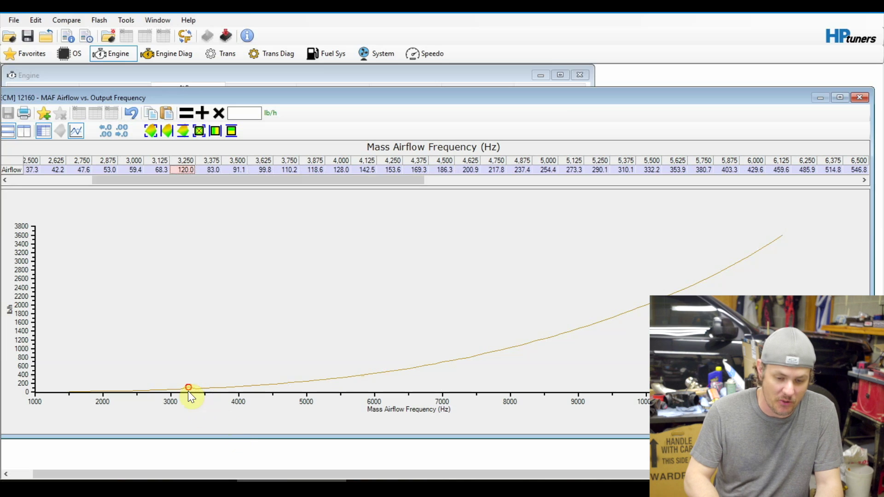
- Interpolate the MAF airflow cells from 3,125 to 3,375 Hz horizontally and close the table
{"action": "left_click_drag", "start_coordinate": [168, 170], "coordinate": [211, 173]}
{"action": "left_click", "coordinate": [218, 132]}
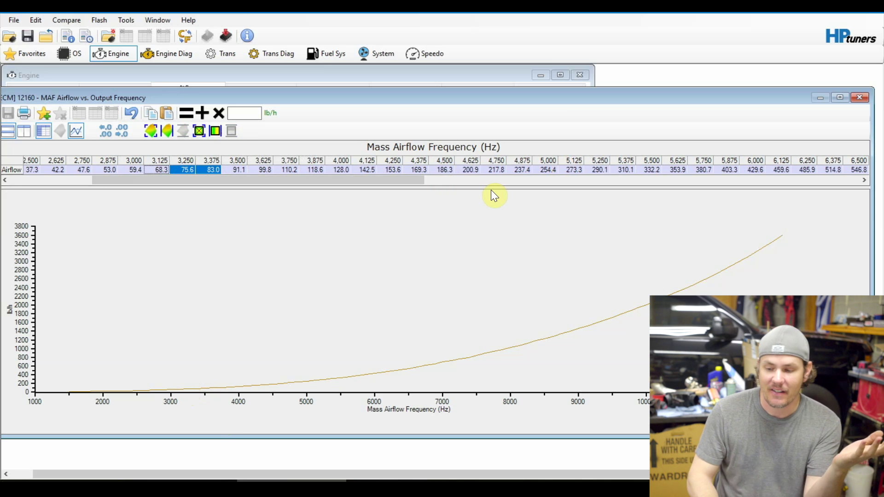
{"action": "left_click", "coordinate": [860, 97]}
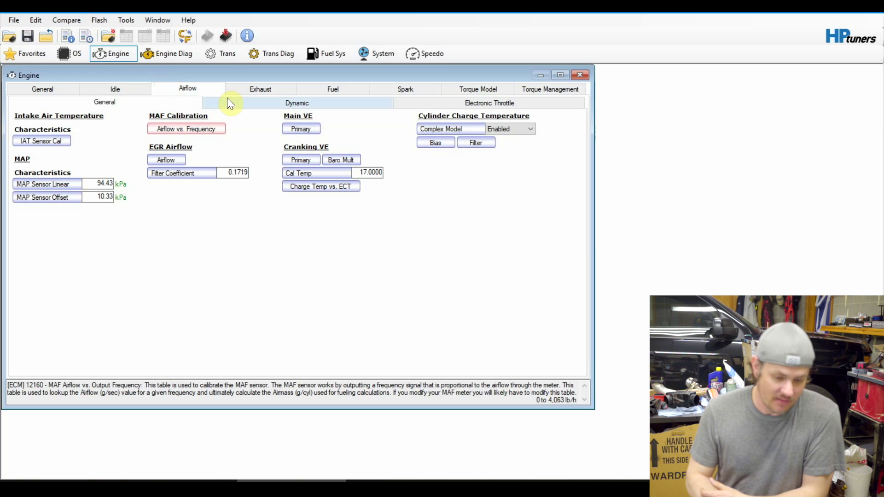
- Review the dynamic airflow, oxygen sensor, open loop, temperature control and deceleration fuel cutoff settings changed for MAF tuning
{"action": "left_click", "coordinate": [247, 105]}
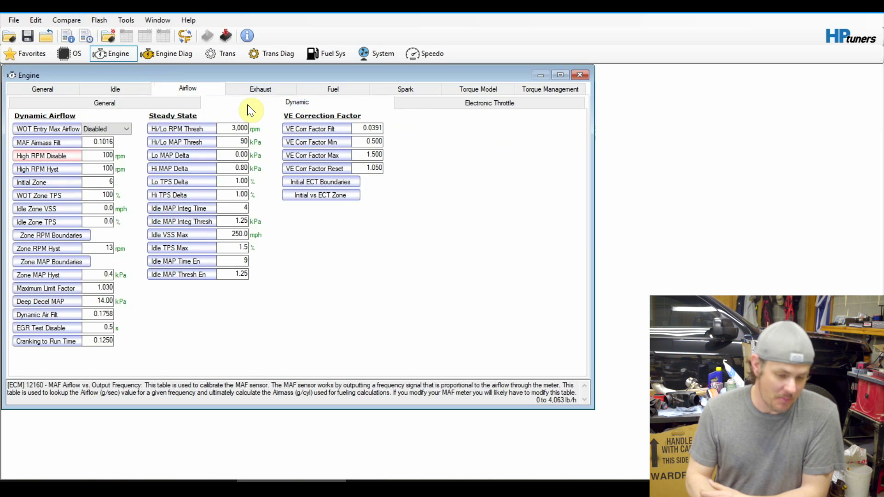
{"action": "left_click", "coordinate": [59, 157]}
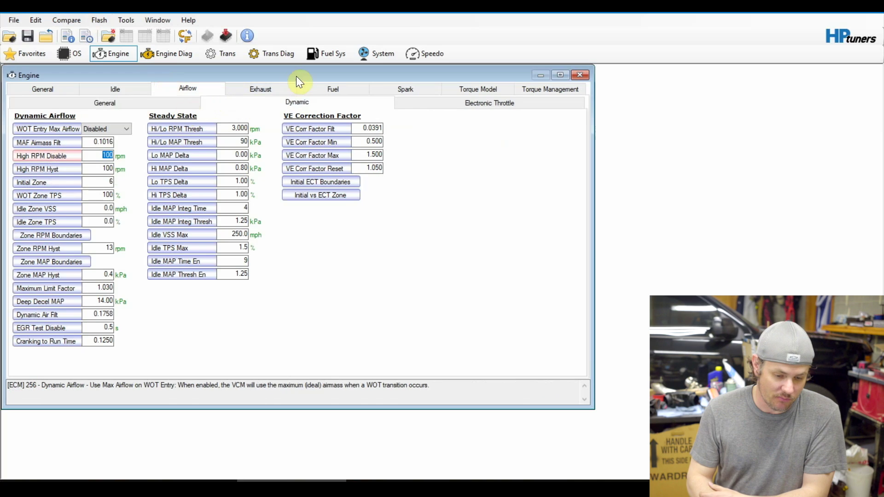
{"action": "left_click", "coordinate": [322, 90]}
{"action": "left_click", "coordinate": [112, 102]}
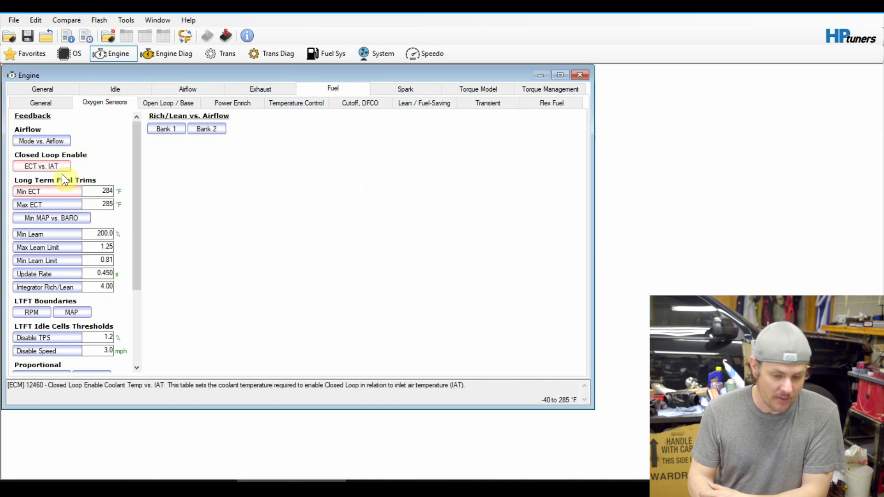
{"action": "left_click", "coordinate": [178, 100]}
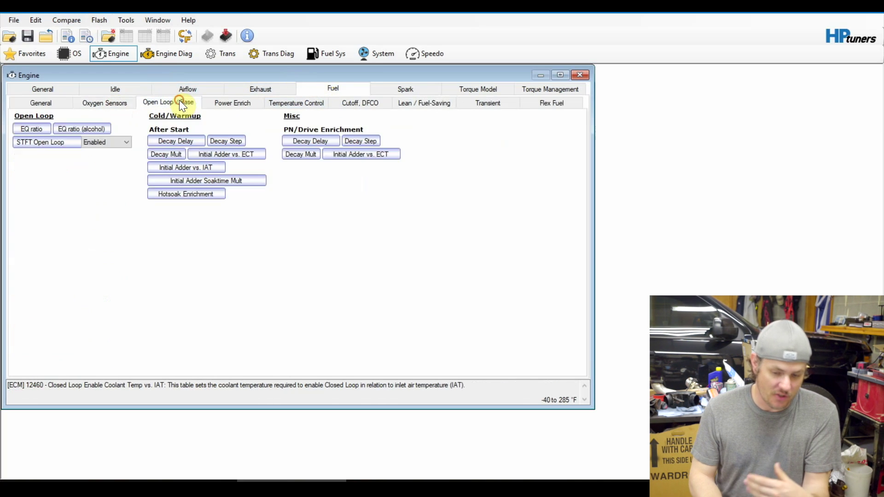
{"action": "left_click", "coordinate": [307, 104]}
{"action": "left_click", "coordinate": [361, 110]}
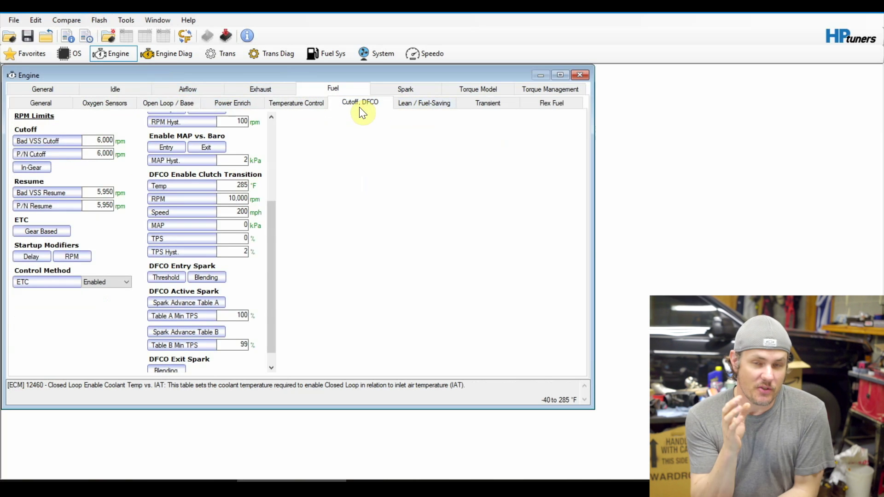
{"action": "left_click", "coordinate": [272, 136]}
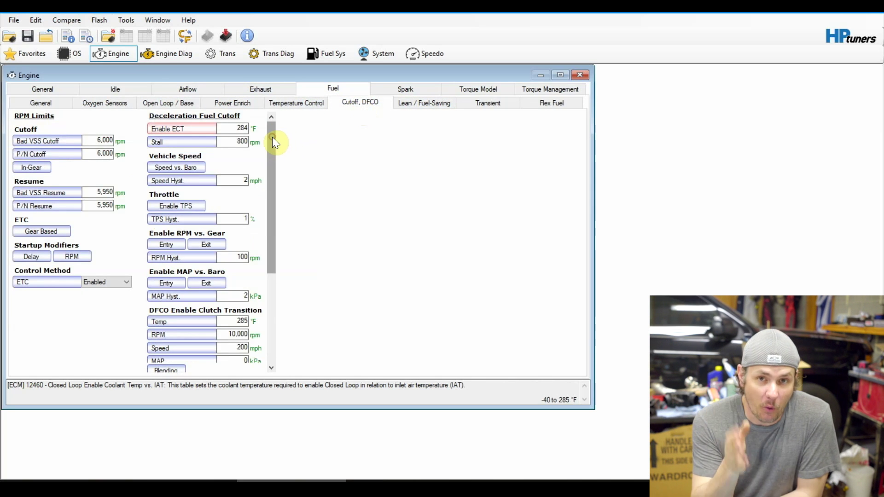